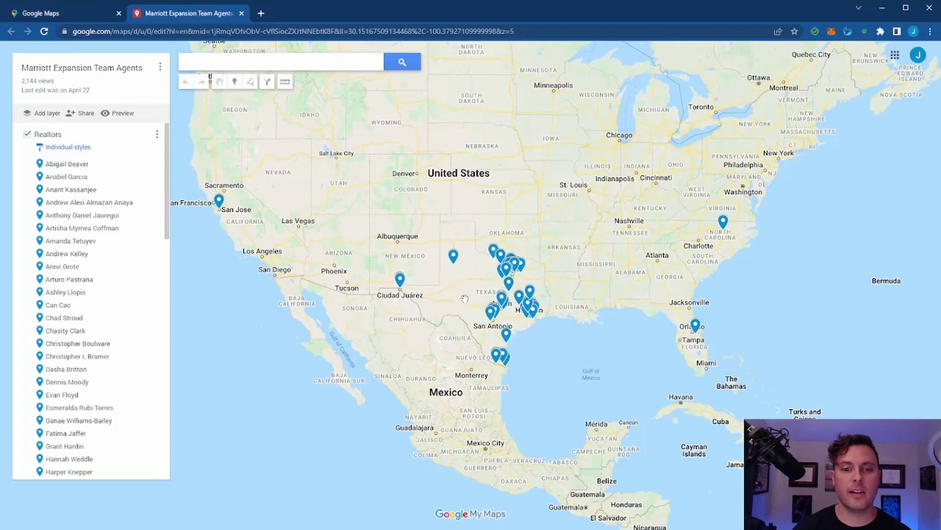
pyautogui.scroll(2, 517, 280)
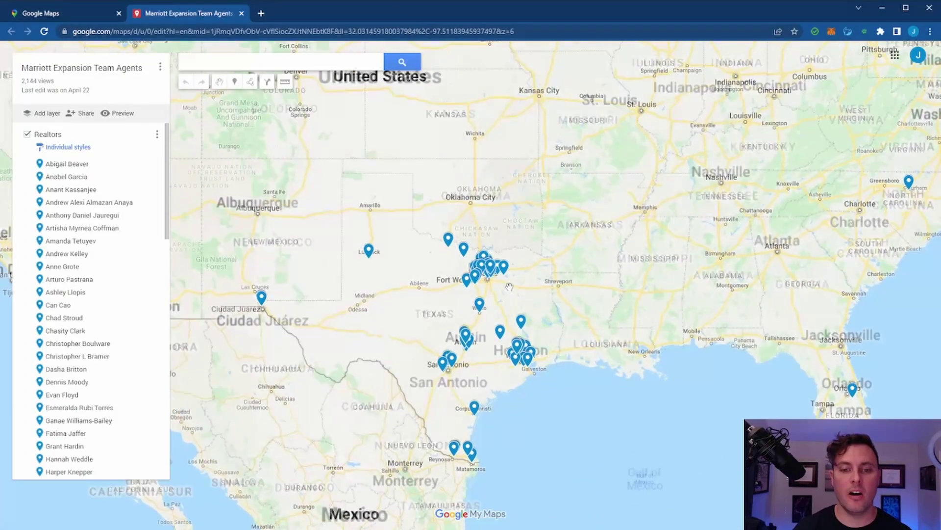
pyautogui.scroll(2, 530, 309)
pyautogui.scroll(1, 545, 346)
pyautogui.scroll(1, 565, 386)
pyautogui.moveTo(565, 386); pyautogui.dragTo(585, 302)
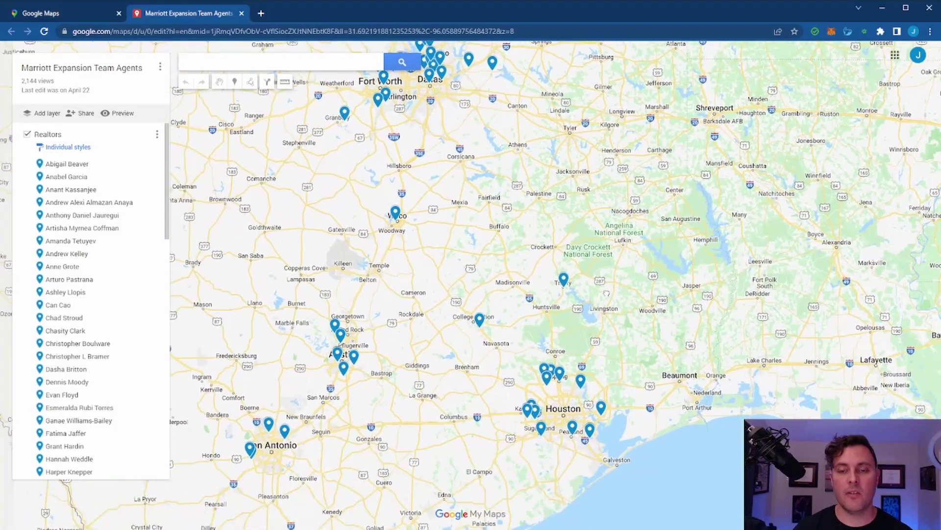
pyautogui.scroll(-1, 600, 295)
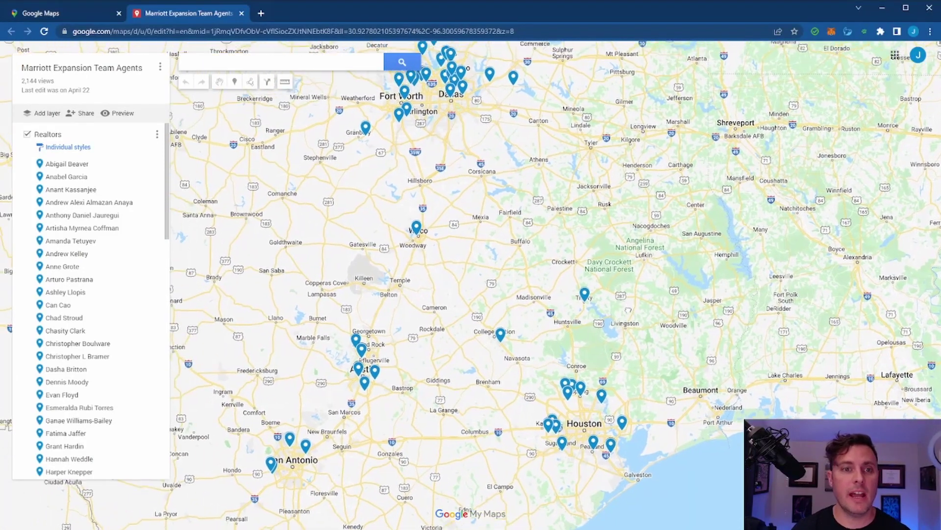
pyautogui.scroll(-1, 699, 331)
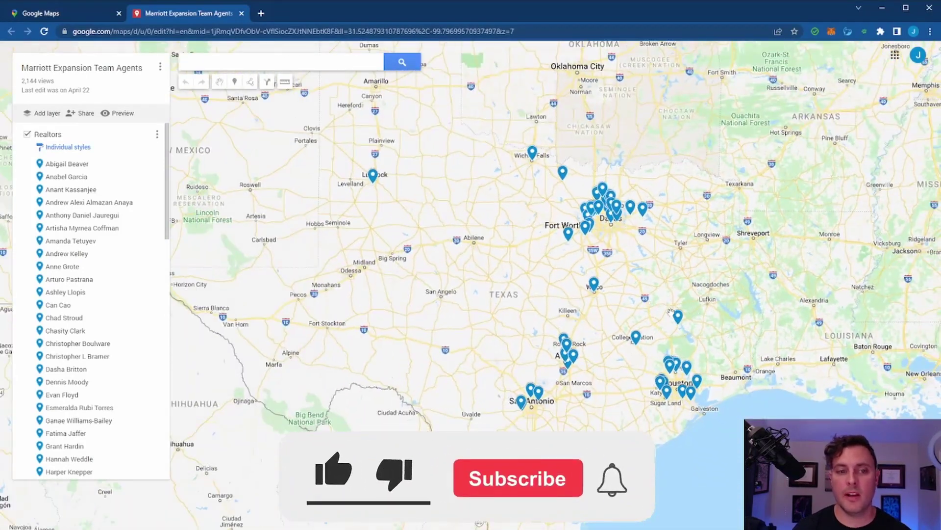
pyautogui.scroll(1, 700, 332)
pyautogui.click(657, 330)
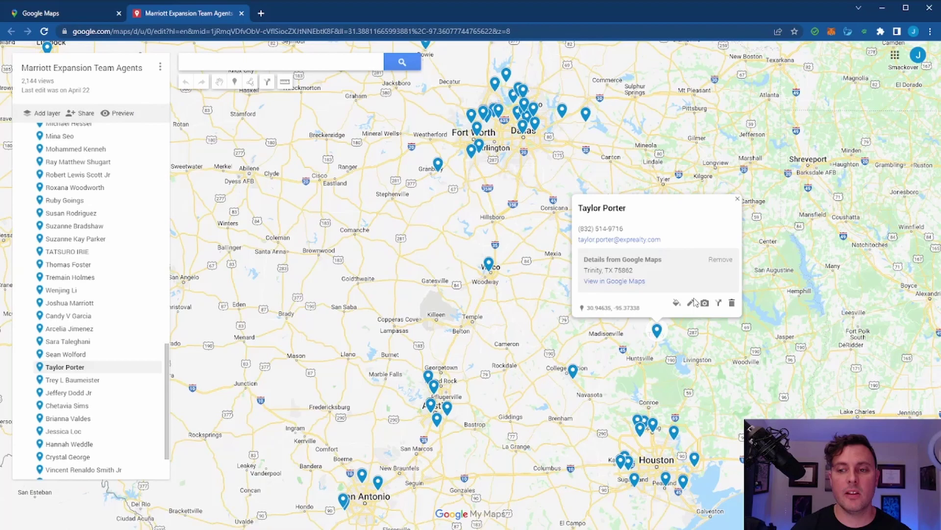
pyautogui.click(738, 200)
pyautogui.scroll(-2, 601, 253)
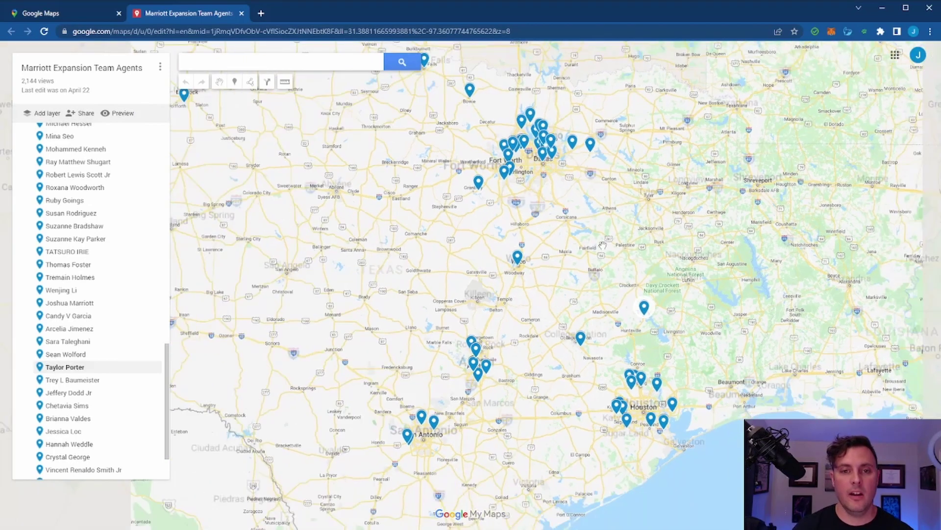
pyautogui.scroll(-2, 602, 254)
pyautogui.scroll(-1, 601, 262)
pyautogui.scroll(-2, 525, 273)
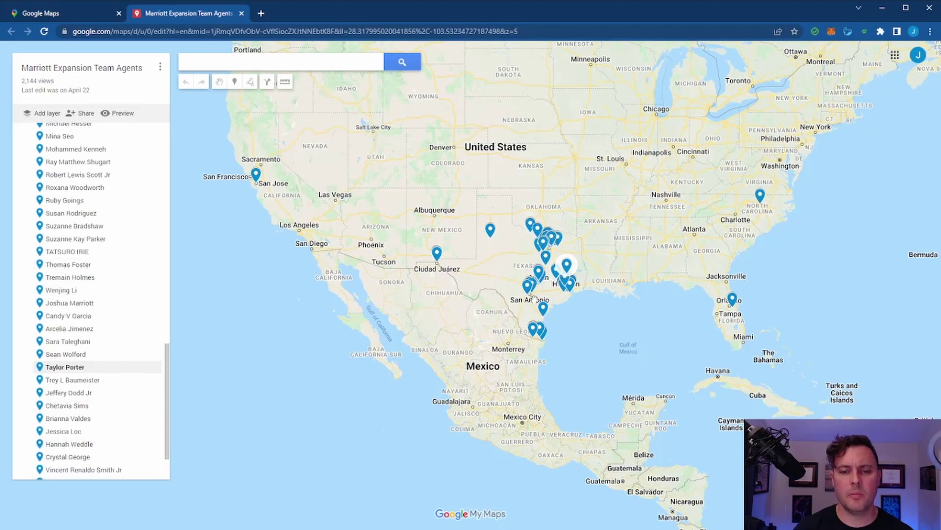
# Step: From Google Maps' saved maps list, start a brand-new My Maps map
pyautogui.click(64, 15)
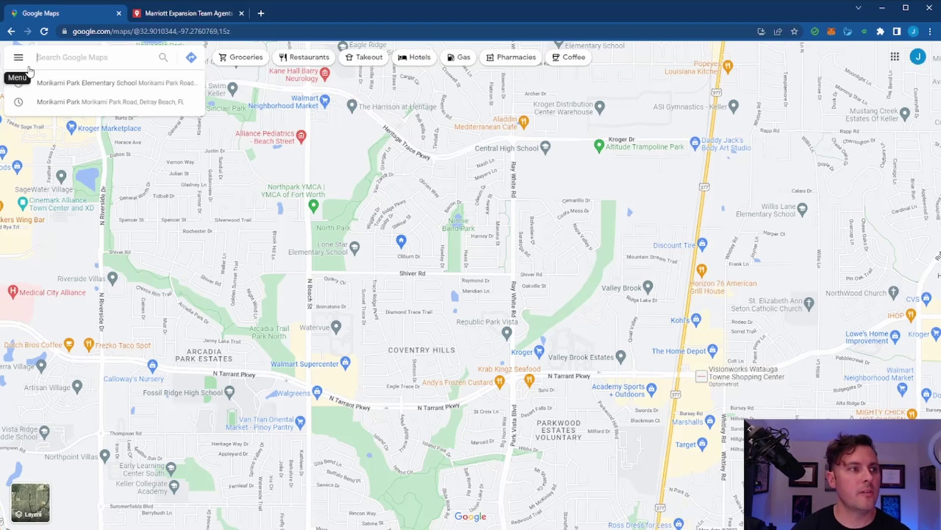
pyautogui.click(19, 59)
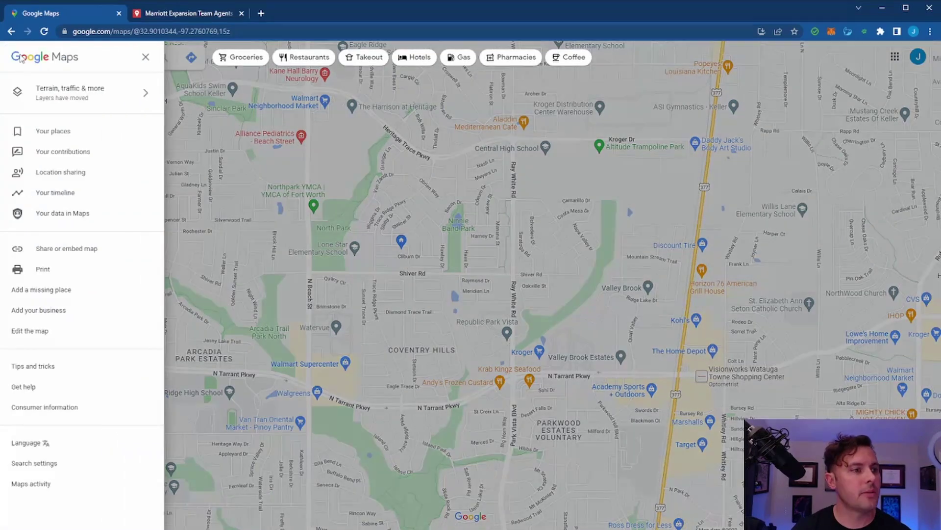
pyautogui.click(53, 134)
pyautogui.click(183, 88)
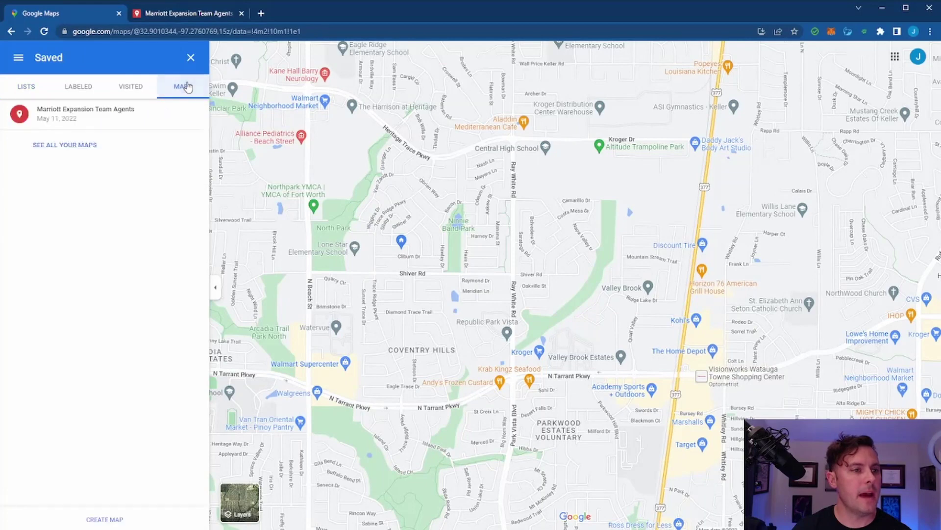
pyautogui.click(71, 145)
pyautogui.click(94, 97)
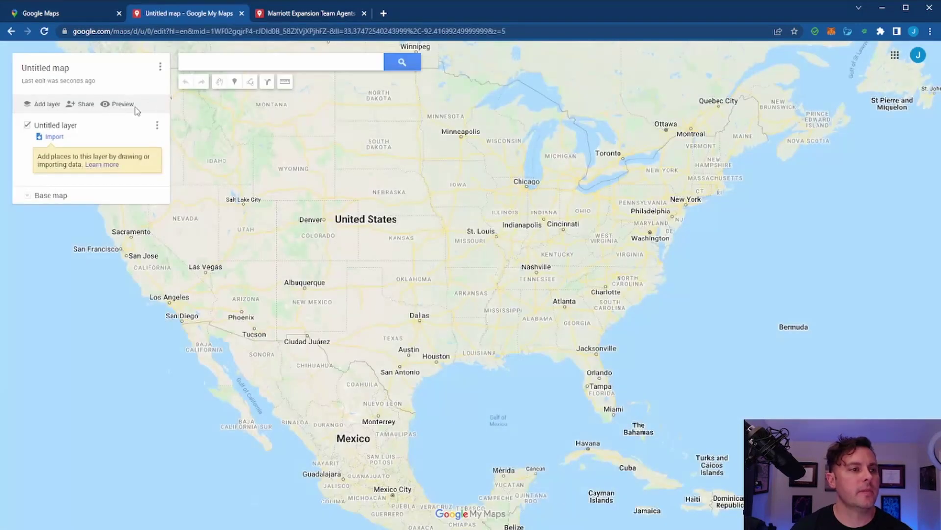
# Step: Rename the Untitled map to 'test map'
pyautogui.click(98, 71)
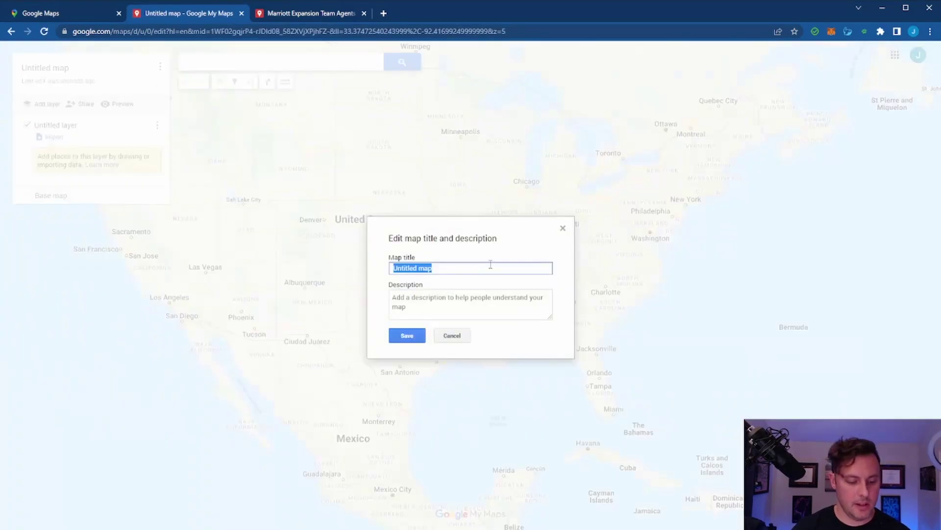
pyautogui.write('test map')
pyautogui.press('Return')
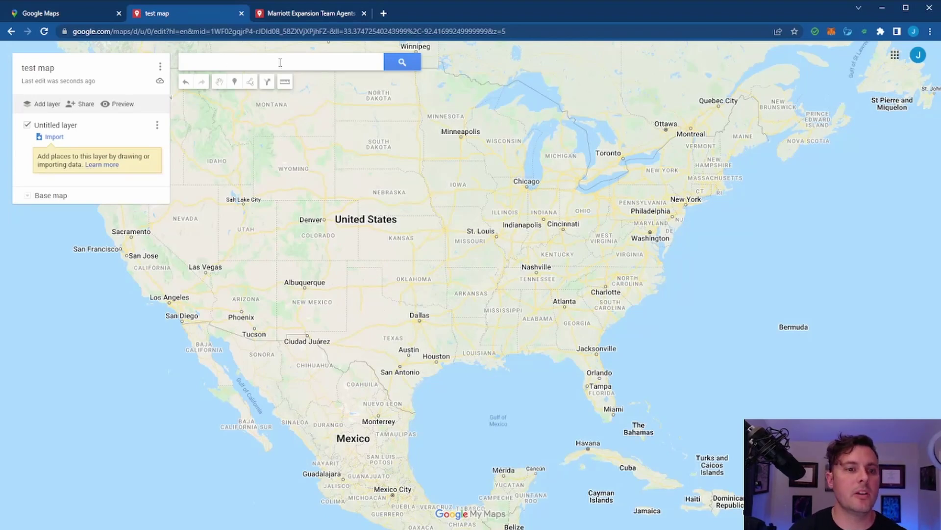
# Step: Search for ZIP code 76092 and add the Grapevine, TX result as a pin
pyautogui.click(281, 62)
pyautogui.write('760')
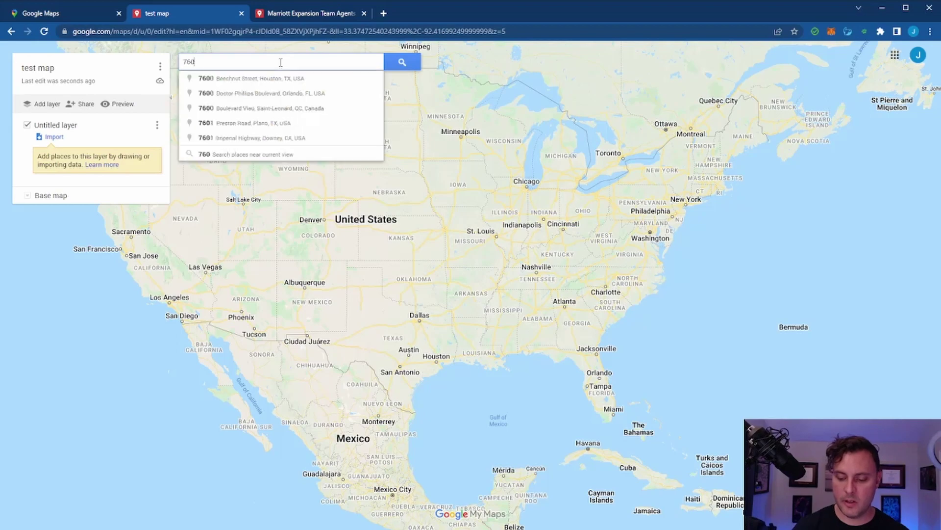
pyautogui.write('92')
pyautogui.press('Return')
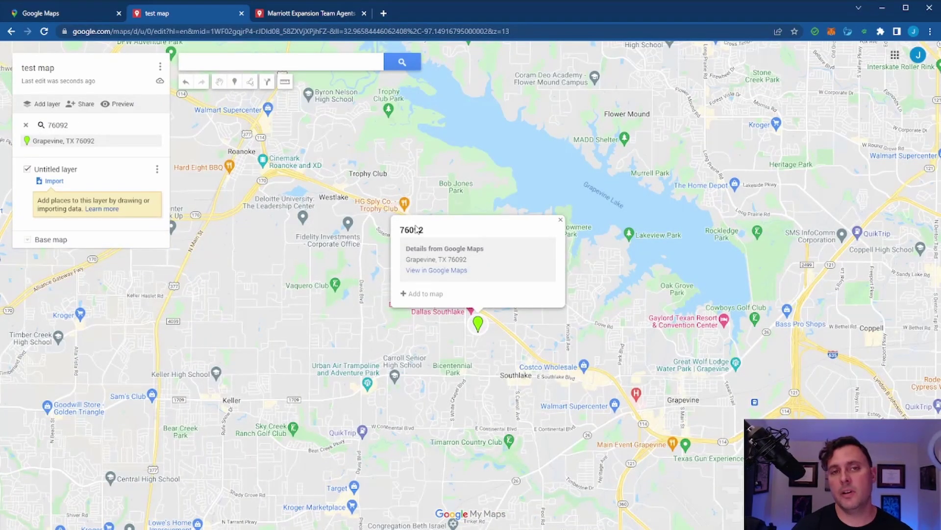
pyautogui.click(426, 294)
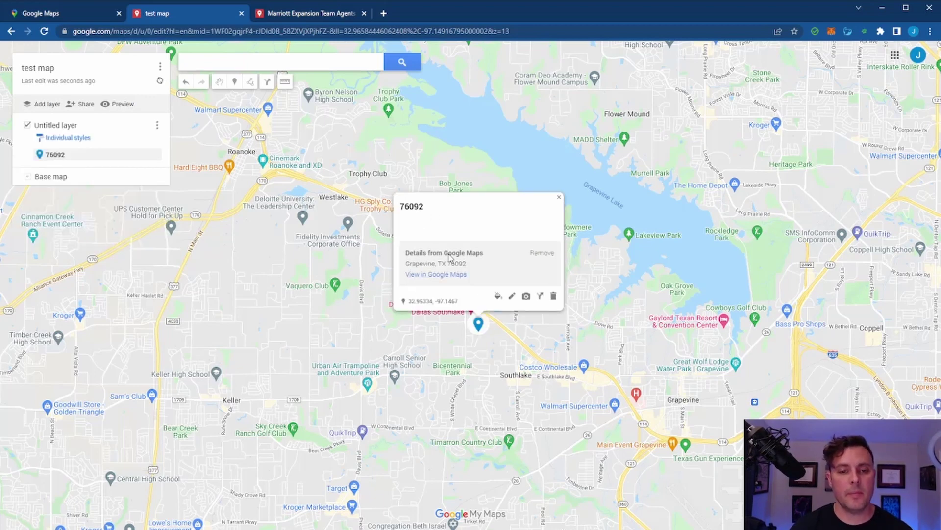
# Step: Title the Grapevine pin 'bob smith' with the phone number as its description
pyautogui.click(512, 295)
pyautogui.write('bo')
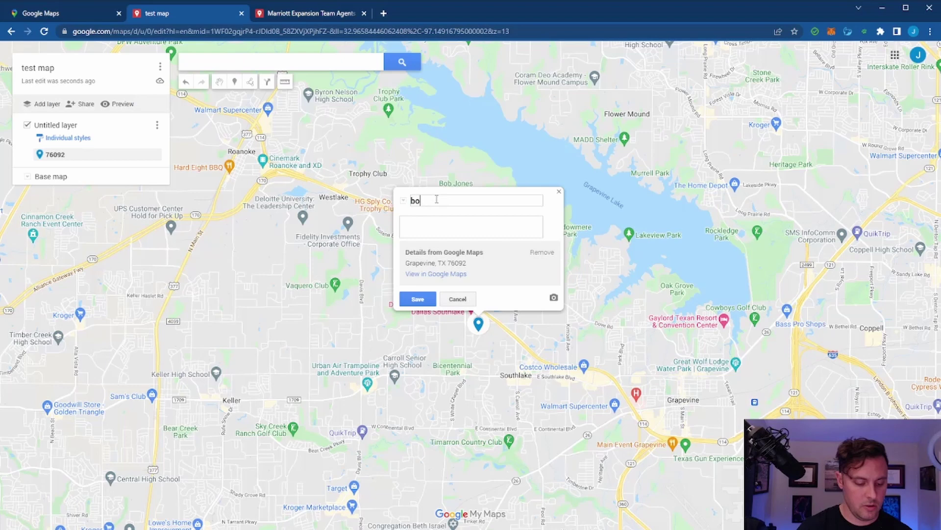
pyautogui.write('b smith')
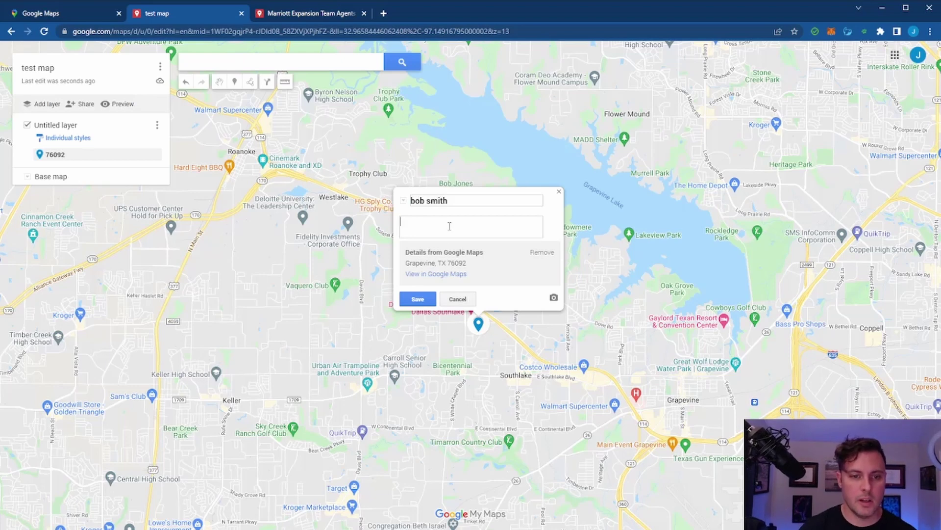
pyautogui.click(449, 223)
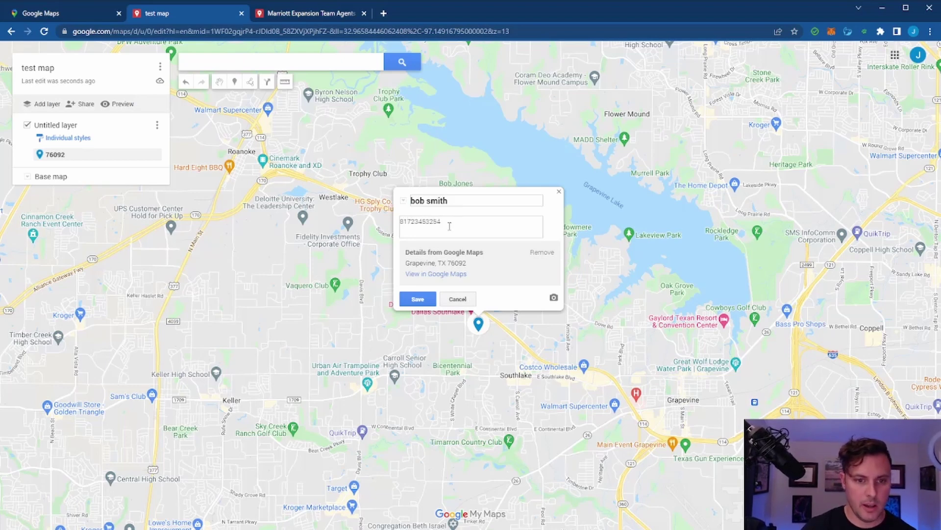
pyautogui.press('Return')
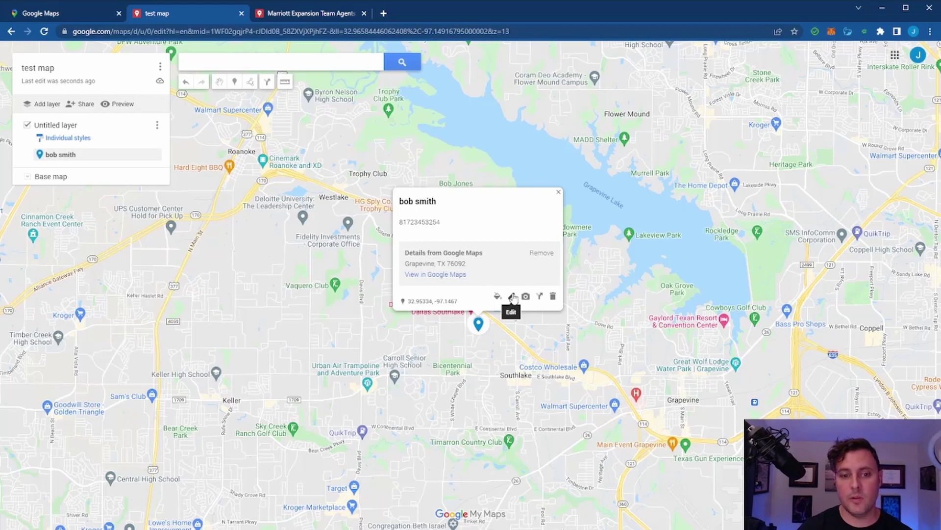
pyautogui.scroll(-2, 287, 217)
pyautogui.scroll(-2, 287, 217)
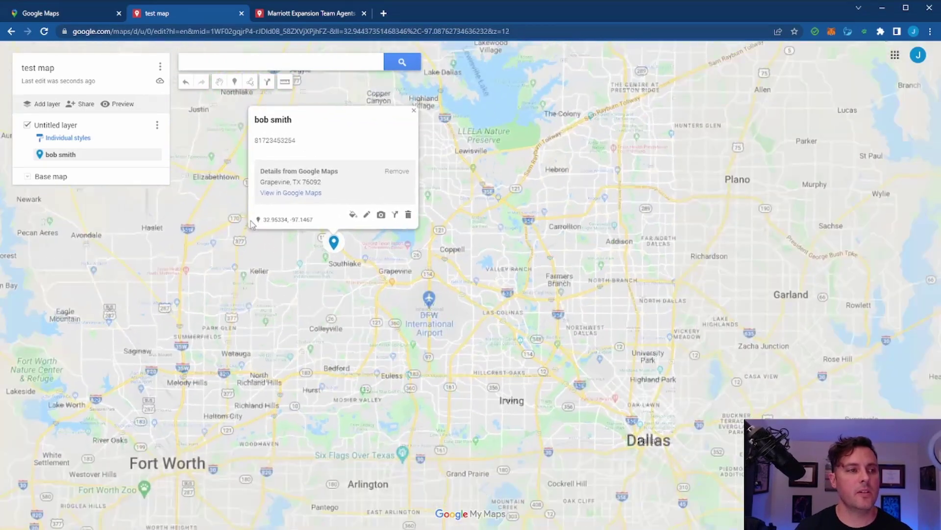
pyautogui.moveTo(198, 262); pyautogui.dragTo(440, 252)
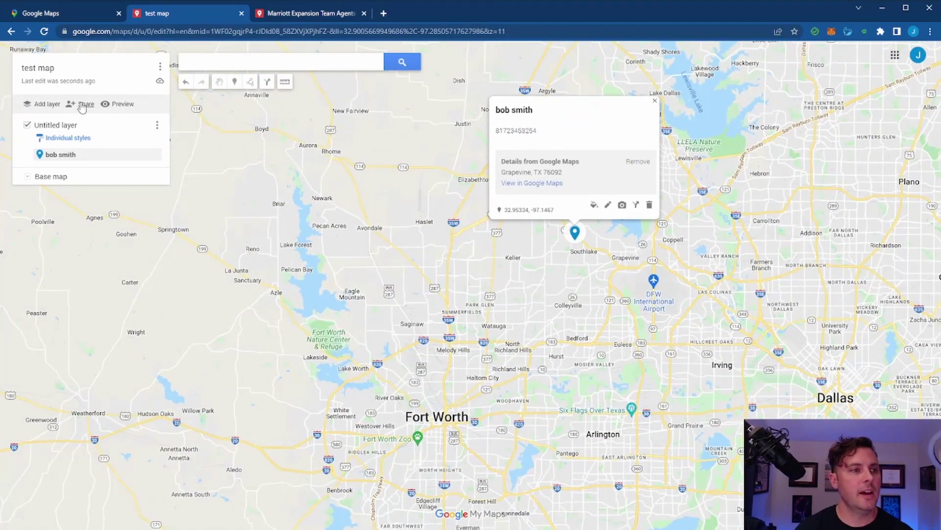
# Step: Make 'test map' viewable by anyone with the link and copy the share link
pyautogui.click(85, 104)
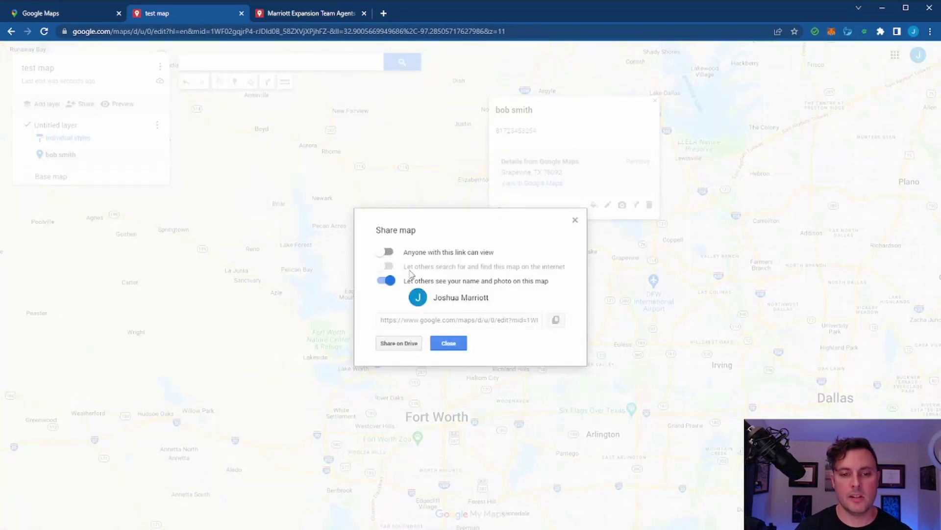
pyautogui.click(388, 253)
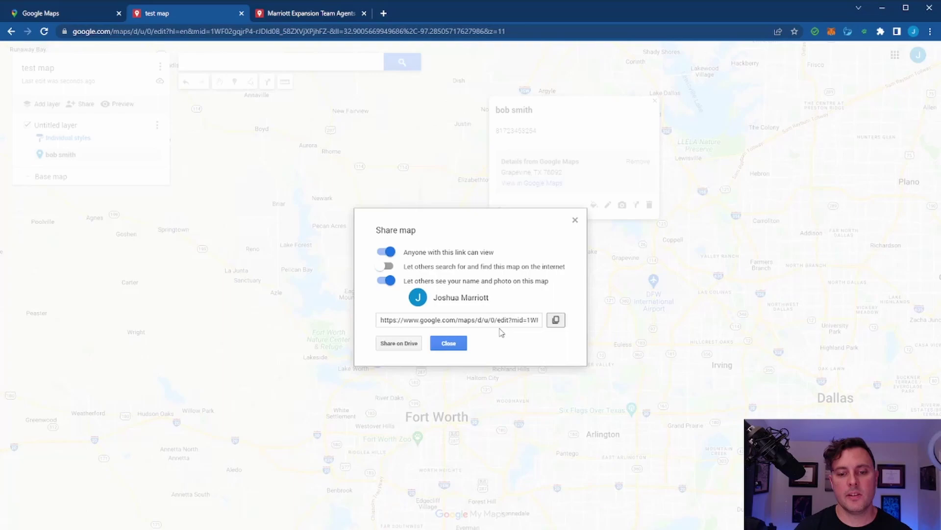
pyautogui.click(503, 324)
pyautogui.click(555, 319)
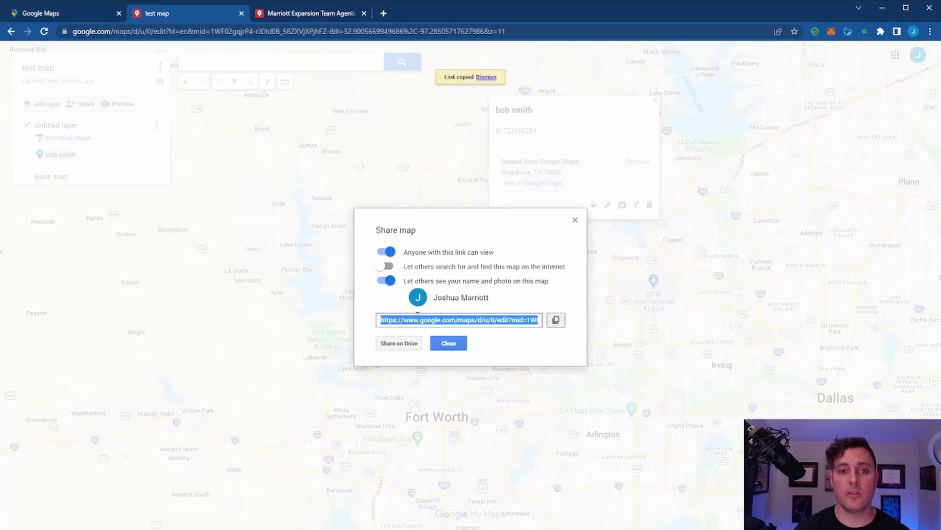
pyautogui.hotkey('ctrl', 'Tab')
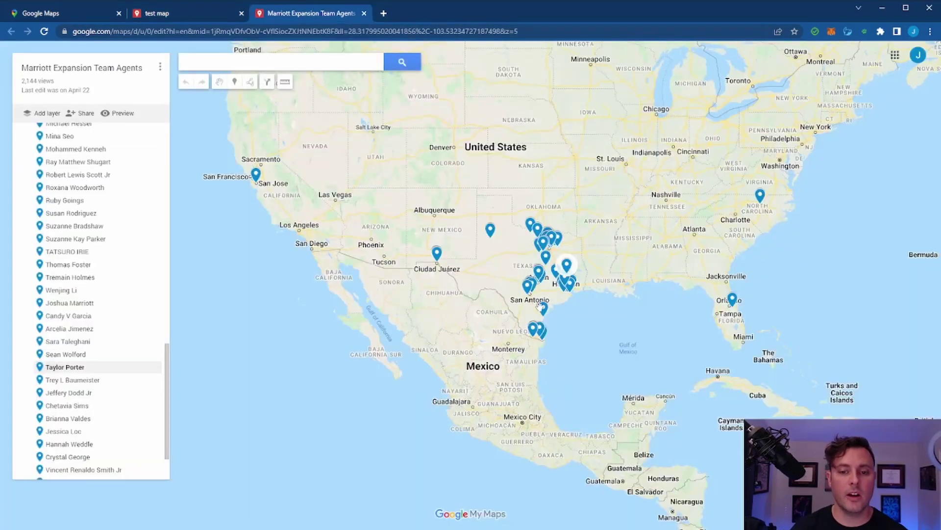
pyautogui.scroll(2, 609, 306)
pyautogui.scroll(-2, 362, 268)
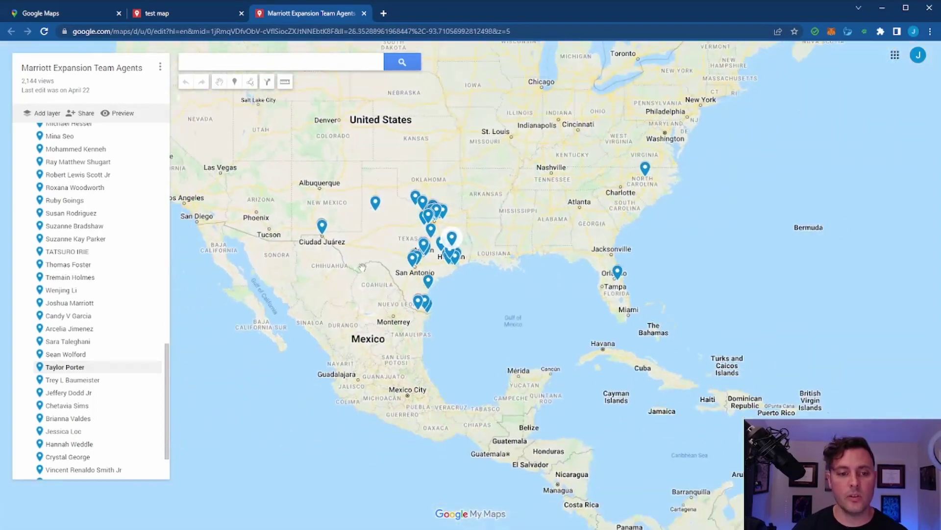
pyautogui.moveTo(362, 268); pyautogui.dragTo(438, 284)
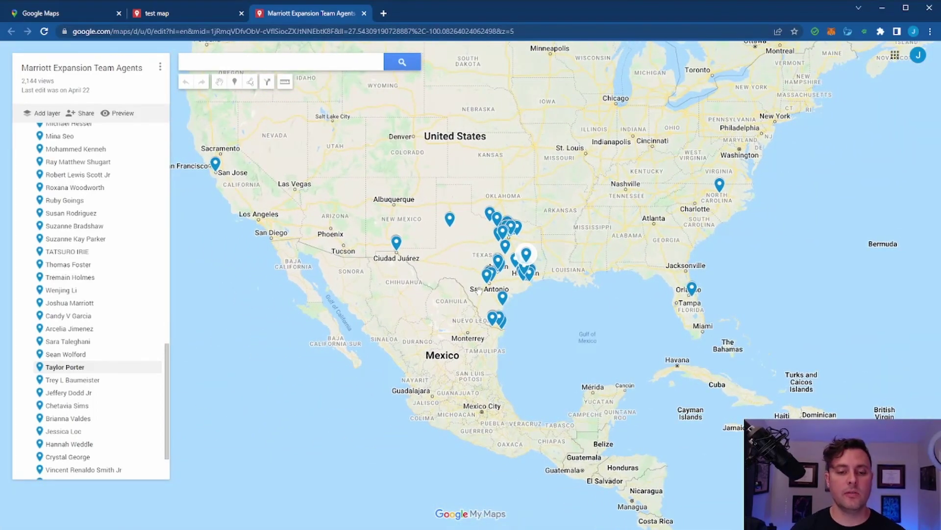